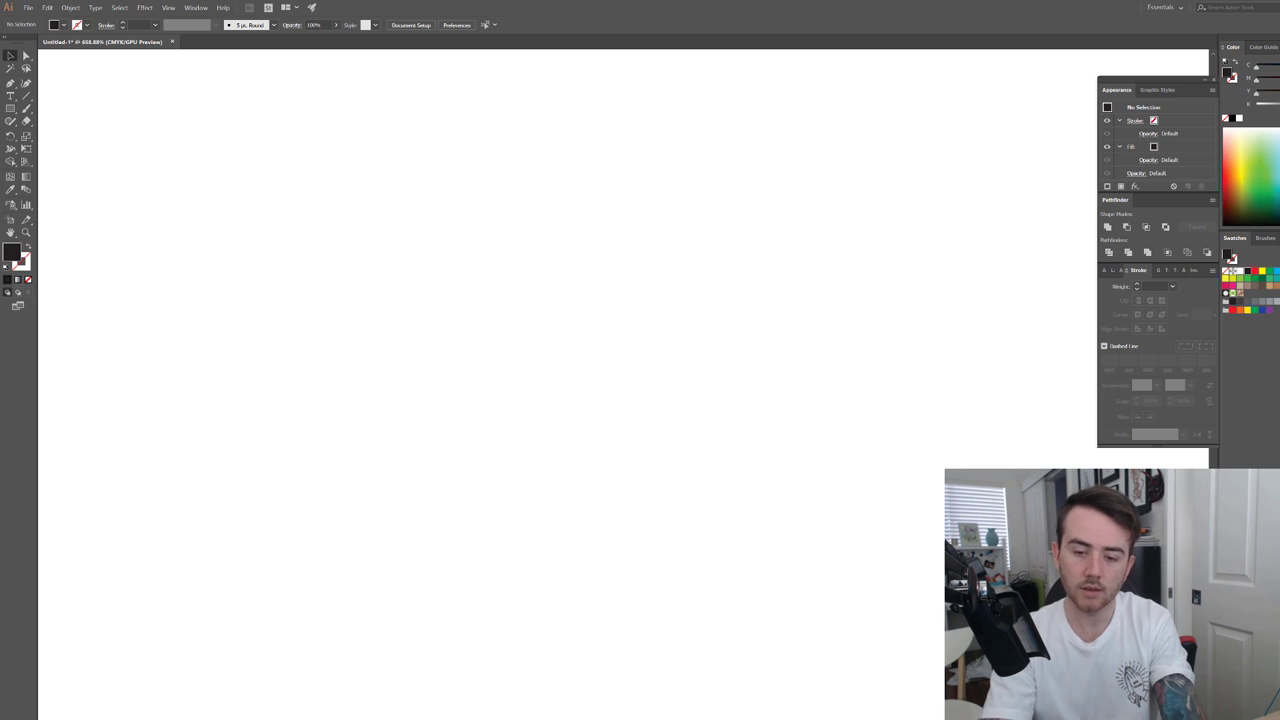
Bring up Photoshop's empty Untitled-1 CMYK canvas, briefly opening and closing the File menu.
key("alt+Tab")
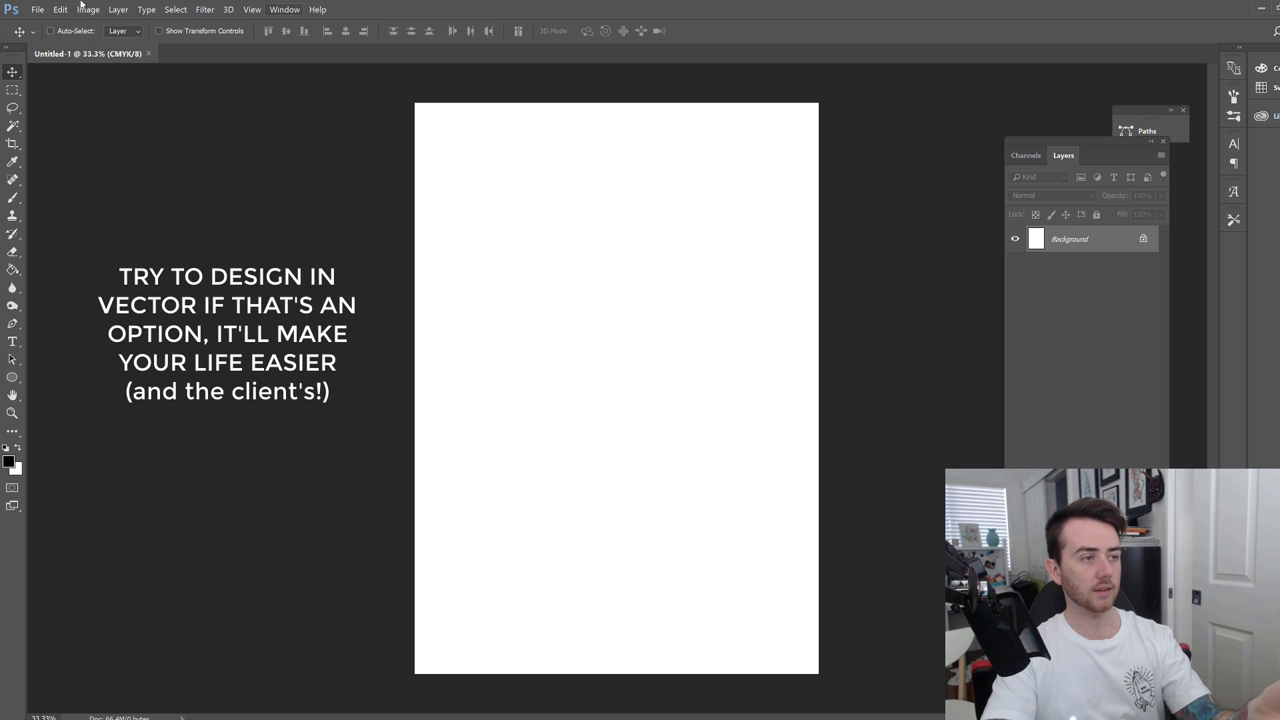
left_click(37, 9)
left_click(400, 178)
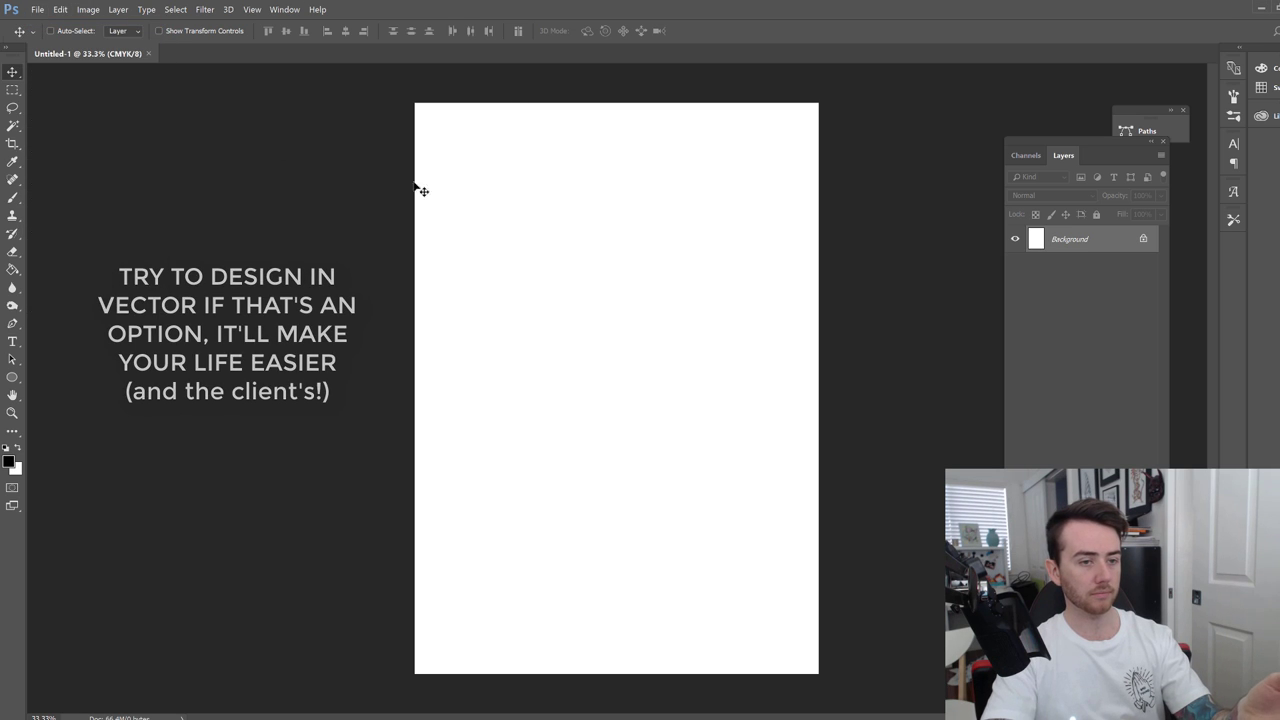
In the new document settings, confirm CMYK Color mode and select the 300 ppi resolution.
key("ctrl+n")
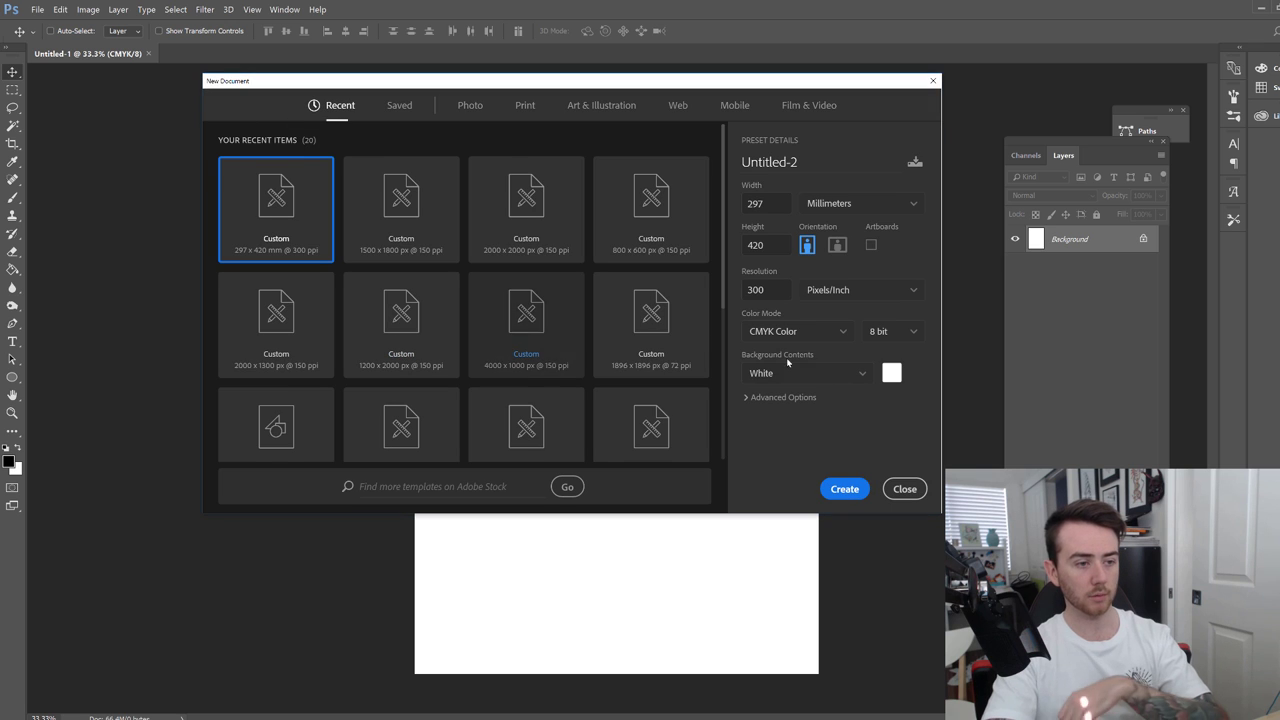
left_click(805, 332)
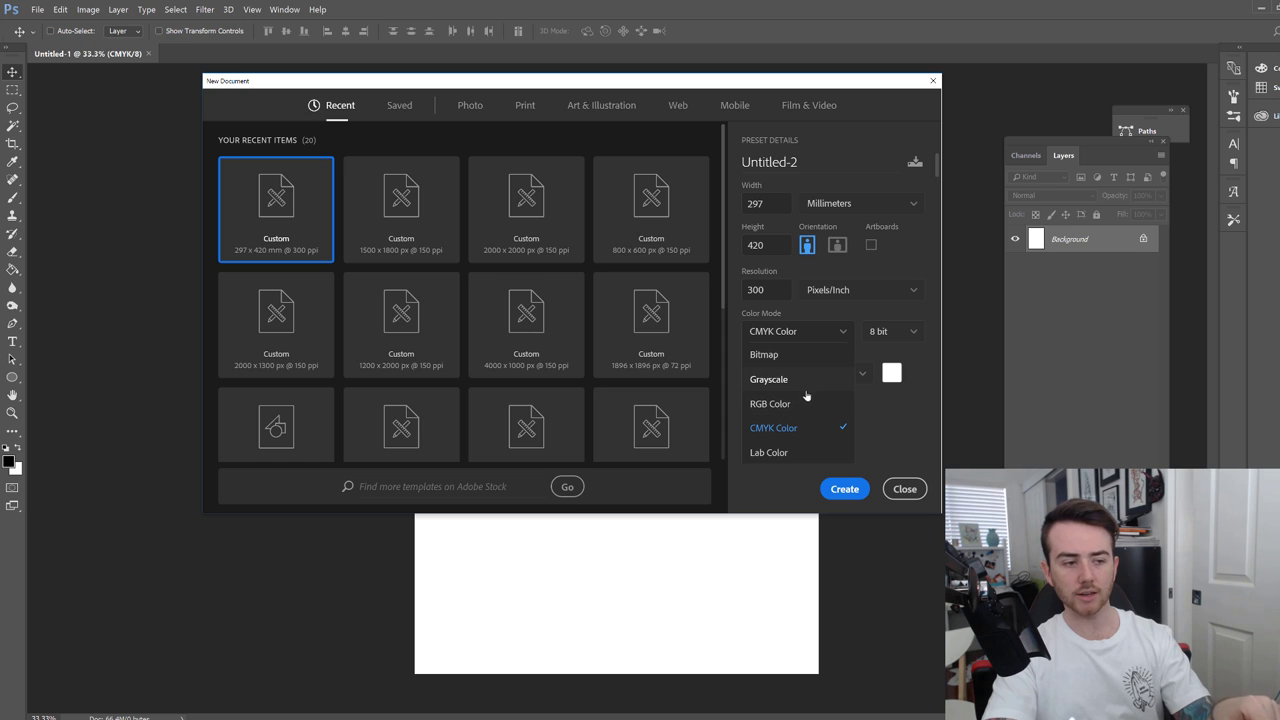
left_click(873, 307)
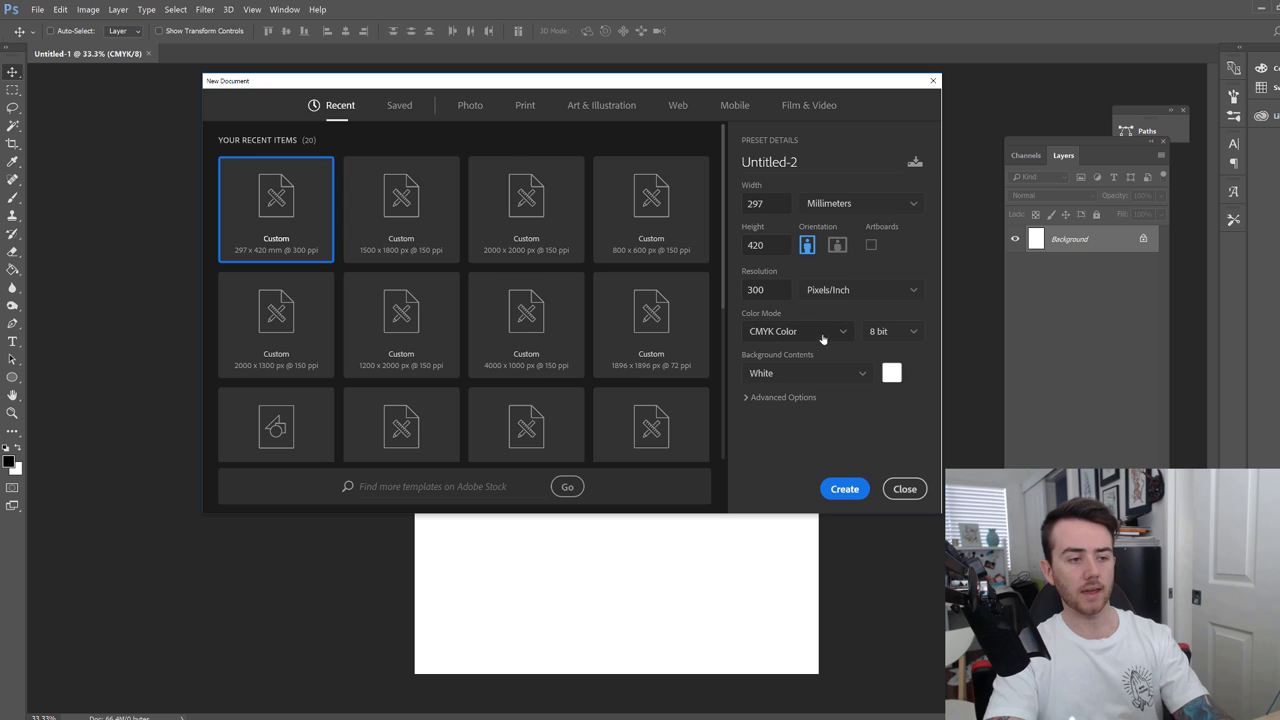
left_click(823, 338)
left_click(837, 314)
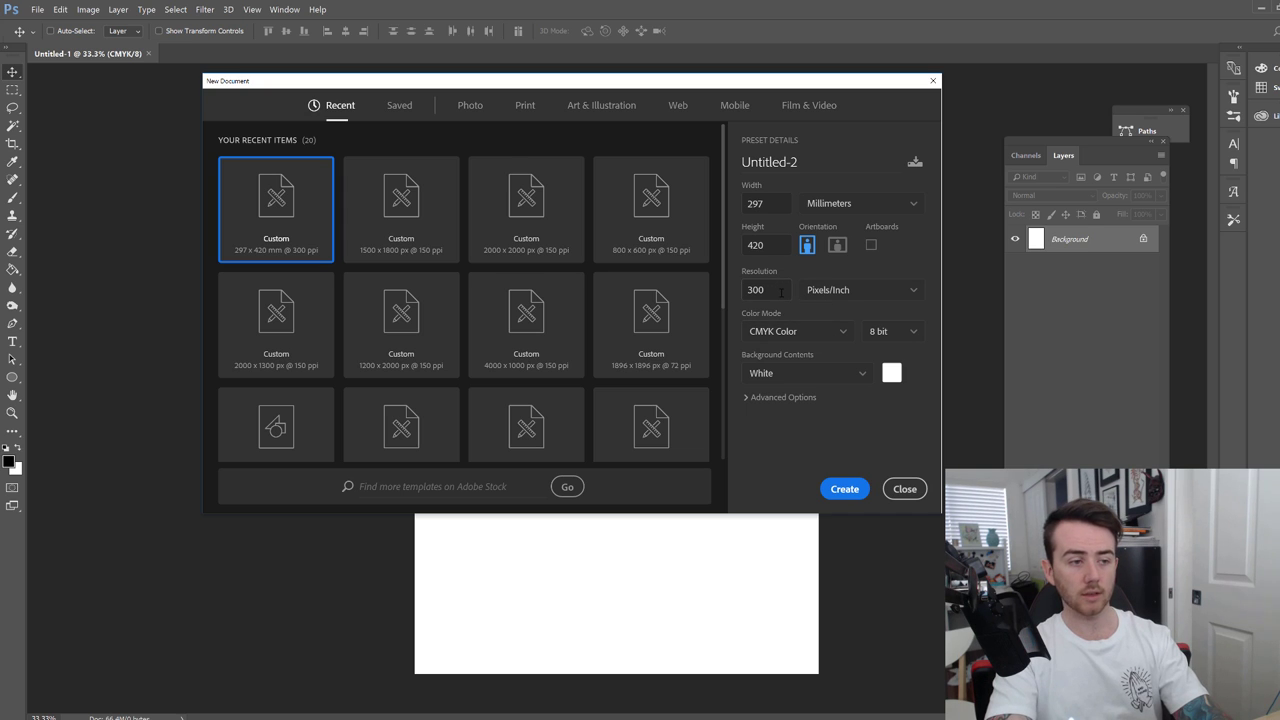
left_click_drag(781, 292, 730, 292)
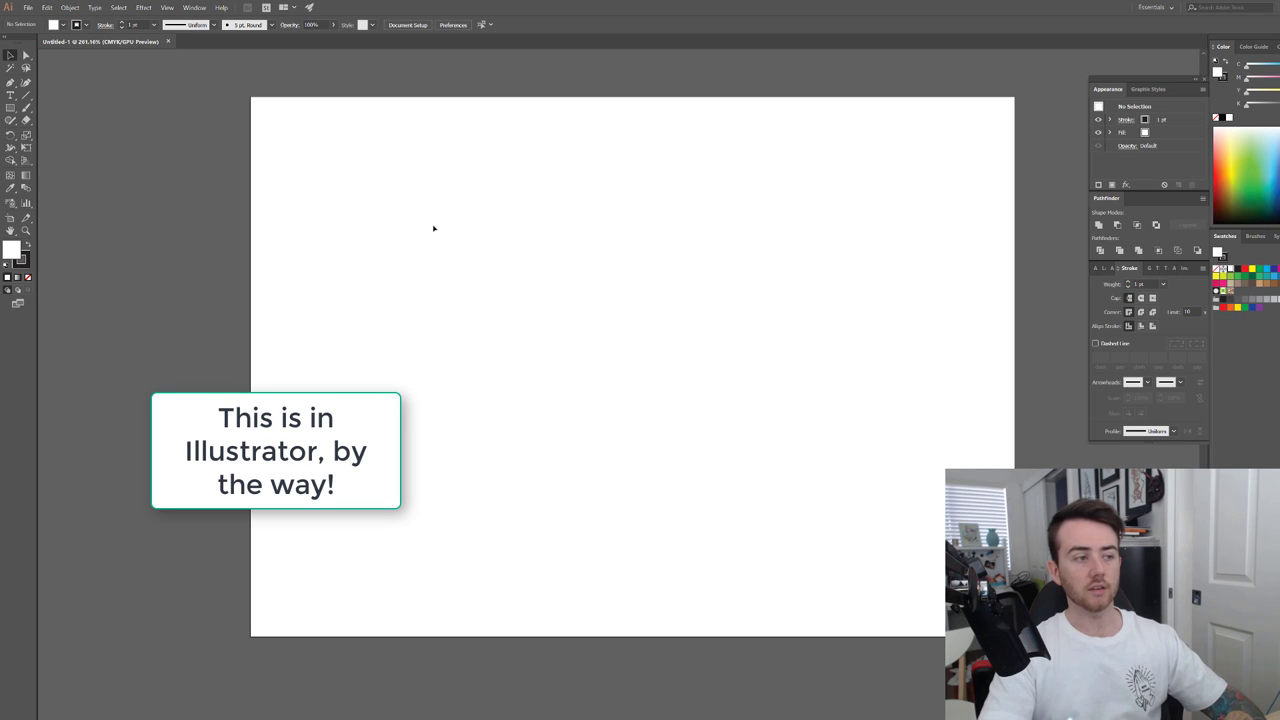
Place placeholder text AHAHA on the artboard and apply a rounded display font searched as 'BADF'.
key("t")
left_click(433, 228)
type("AHAHA")
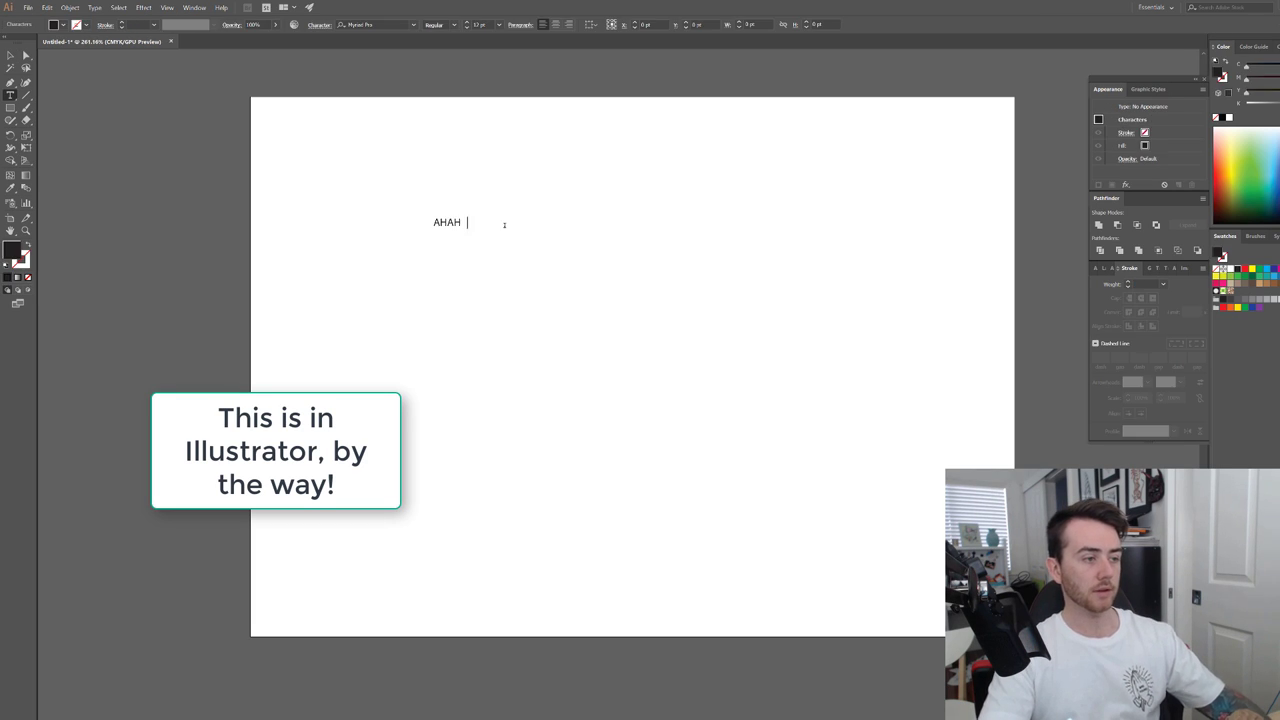
key("Escape")
left_click(397, 24)
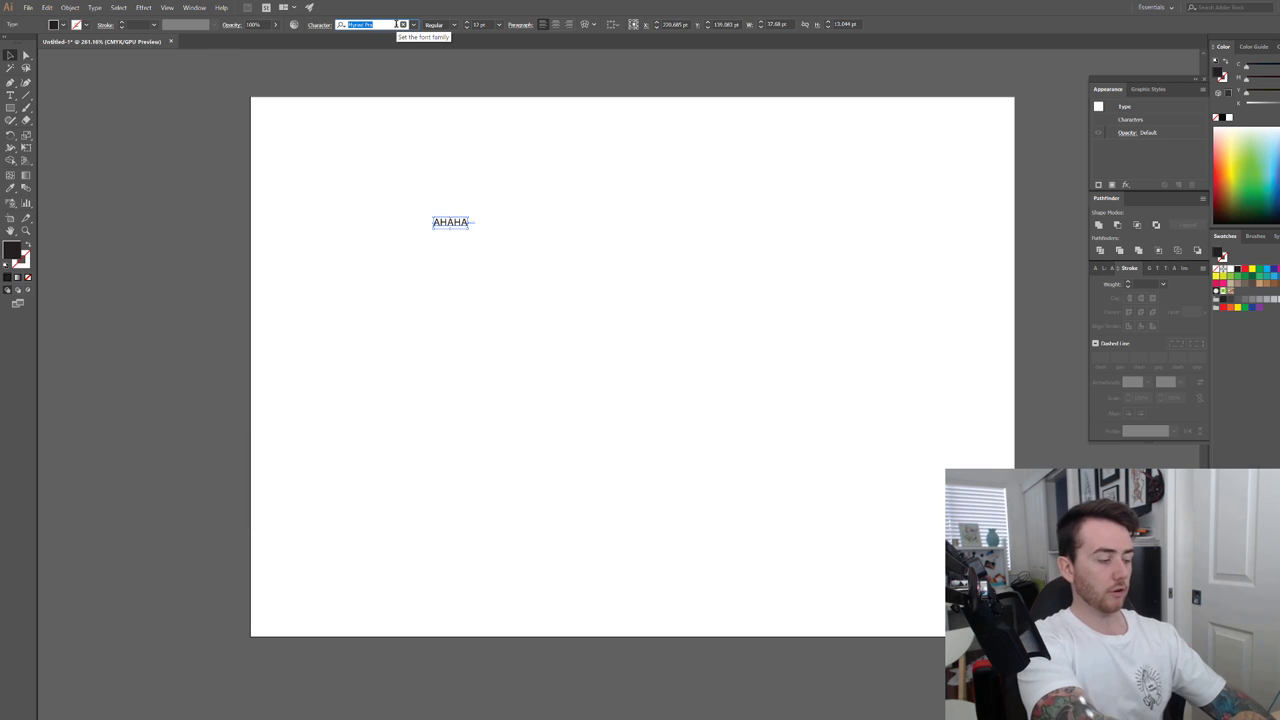
type("BADF")
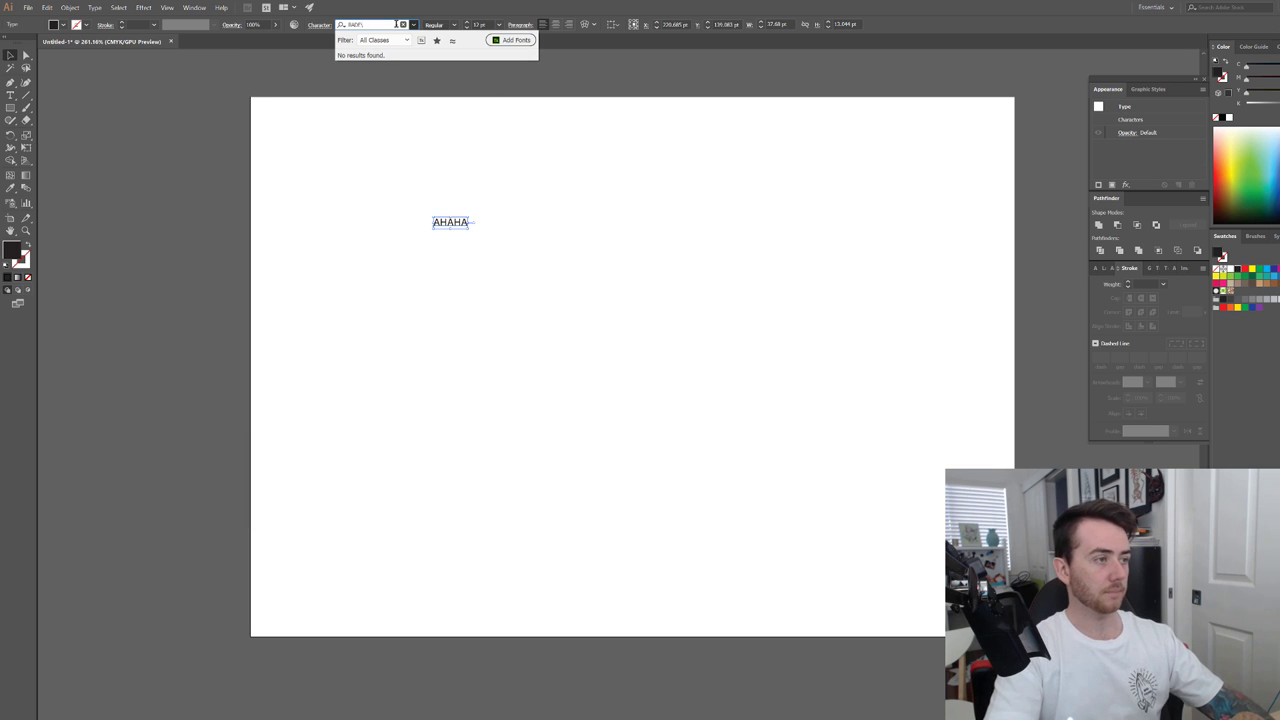
left_click(360, 174)
Enlarge the text, change its wording to AWDAWD, and move it up and right.
left_click(466, 225)
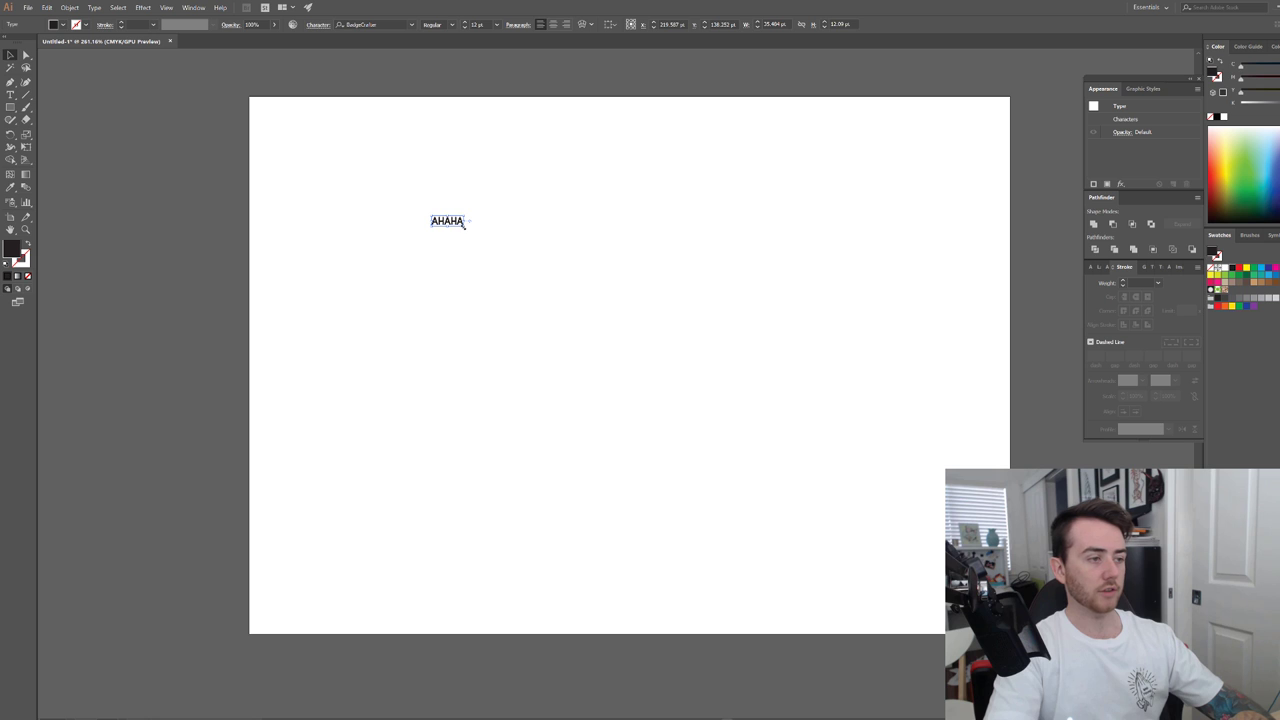
left_click_drag(473, 233, 578, 262)
left_click(274, 200)
double_click(450, 220)
key("ctrl+a")
type("AWDAWD")
key("Escape")
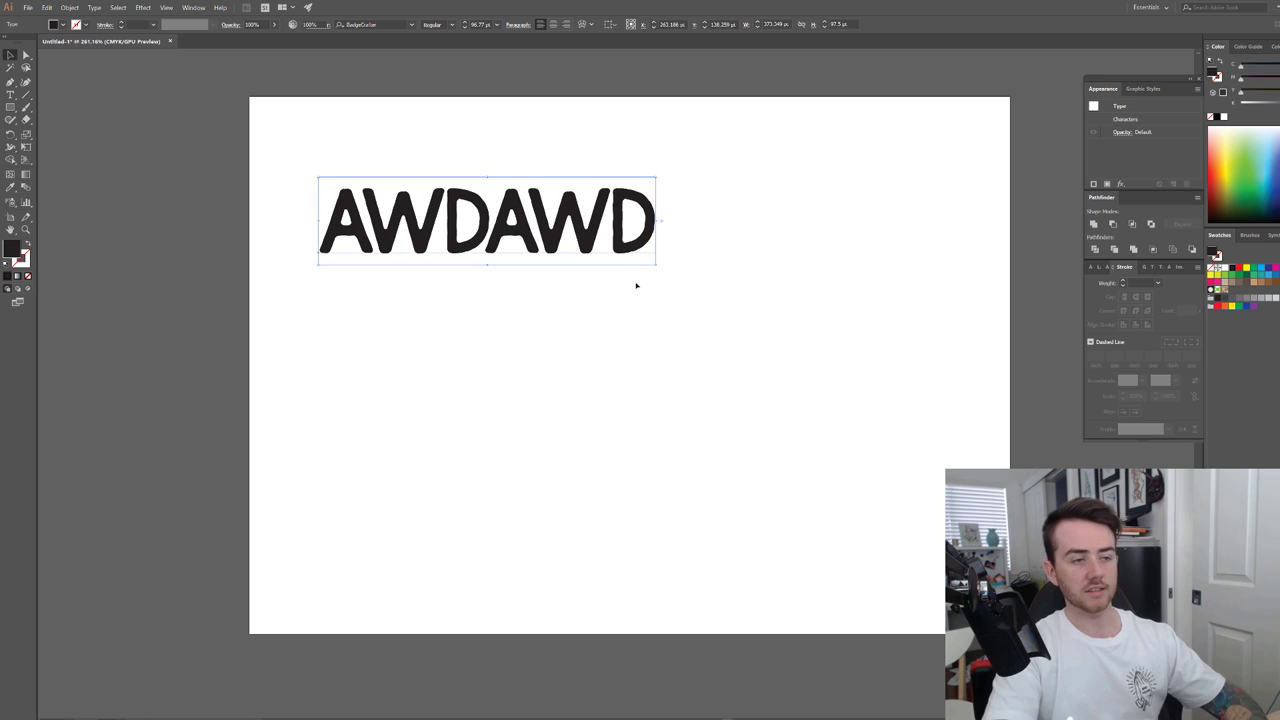
left_click(636, 286)
left_click_drag(551, 238, 633, 196)
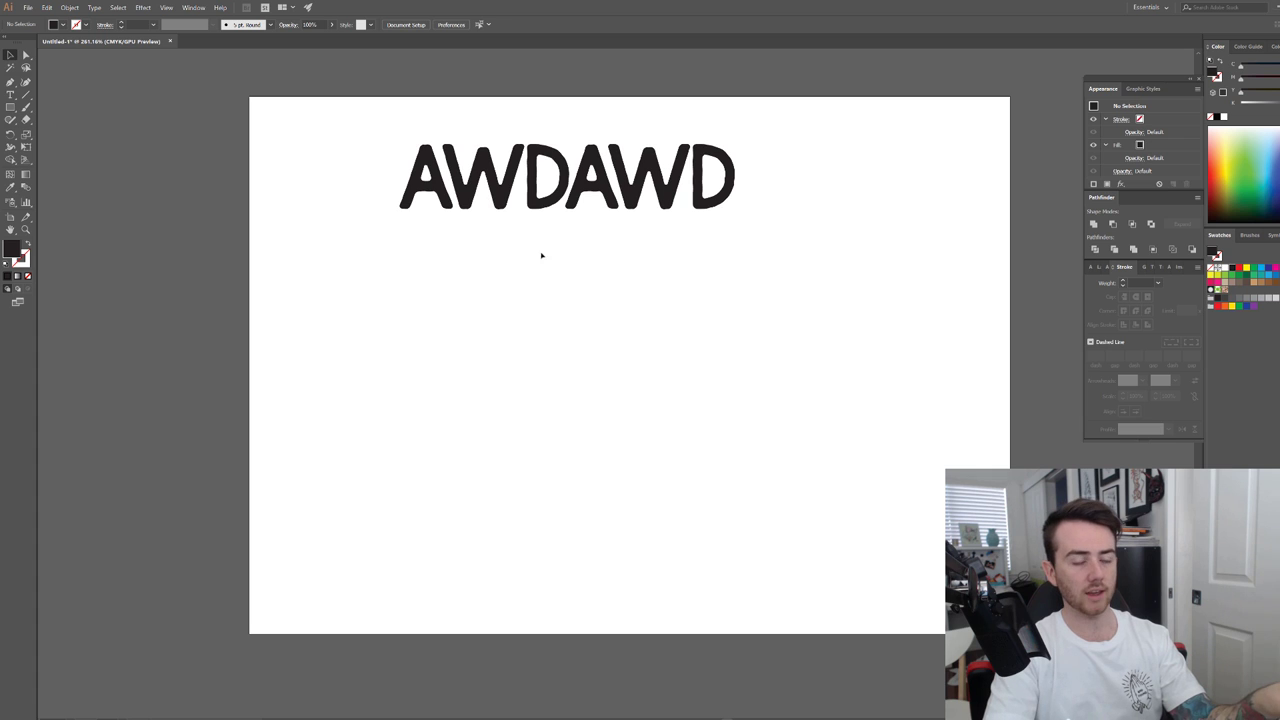
Create outlines from the AWDAWD text, then nudge the lettering slightly up-left.
right_click(588, 176)
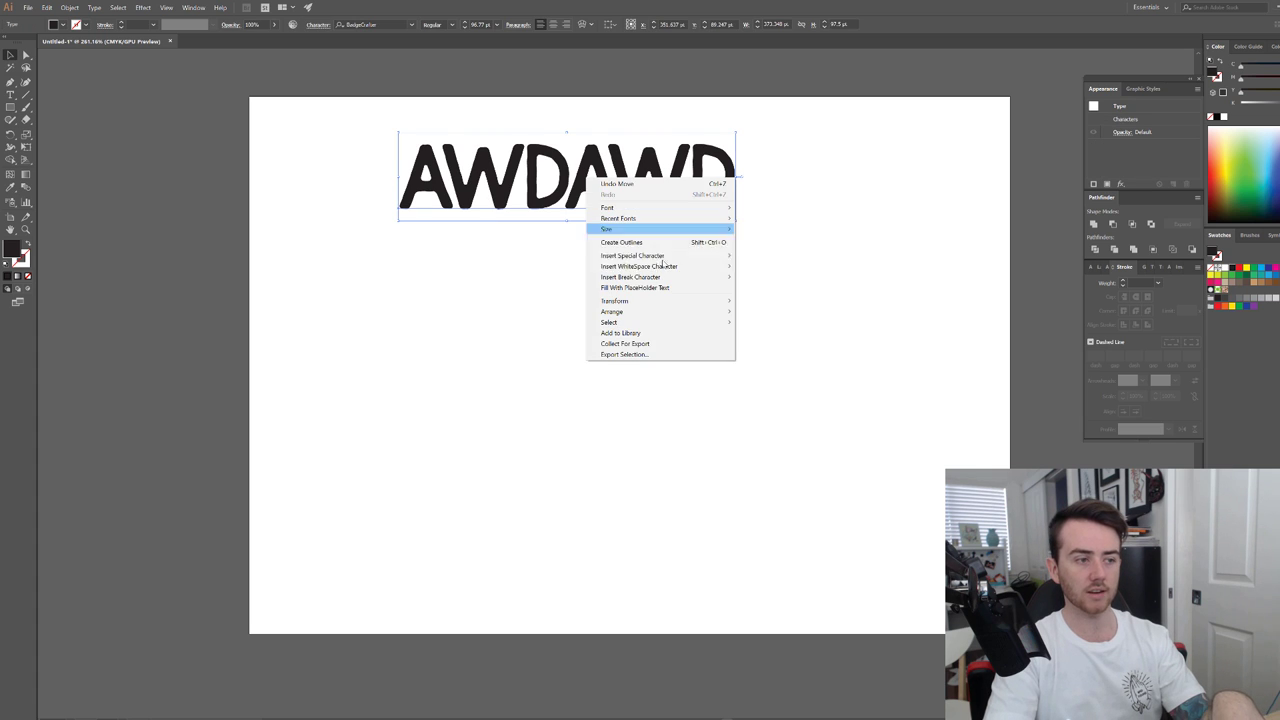
left_click(724, 243)
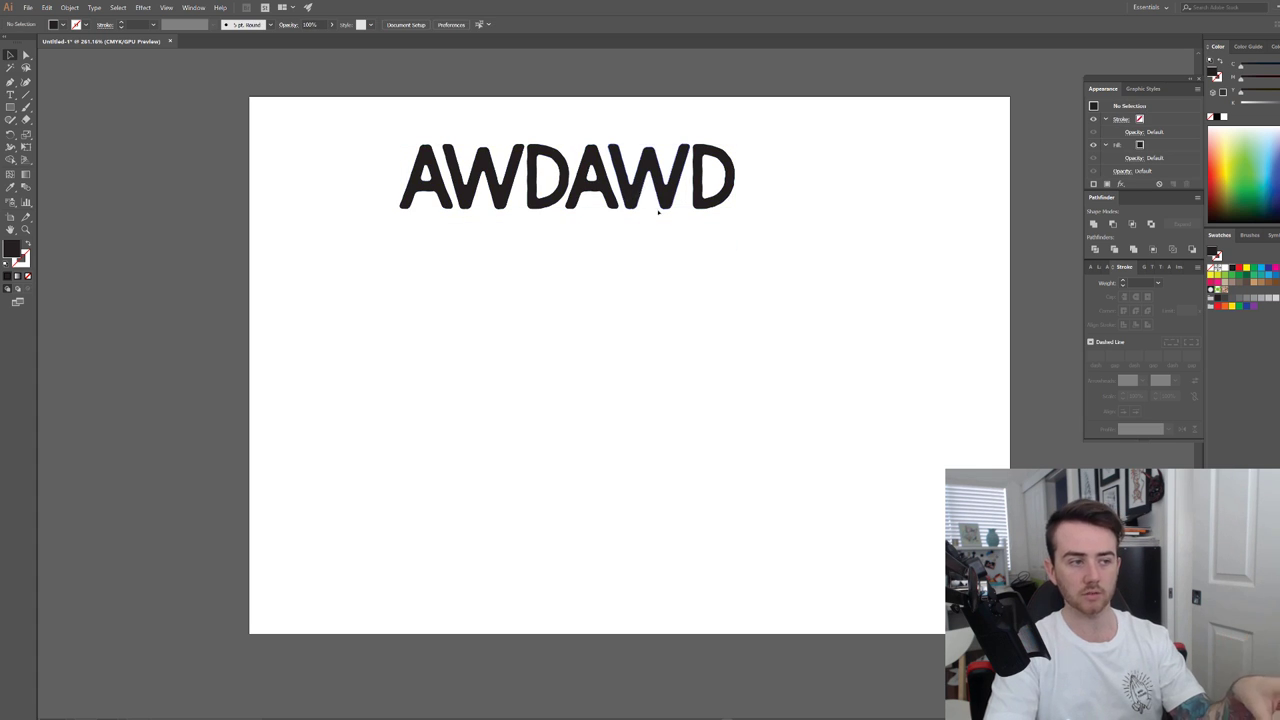
left_click_drag(650, 195, 640, 182)
left_click(632, 254)
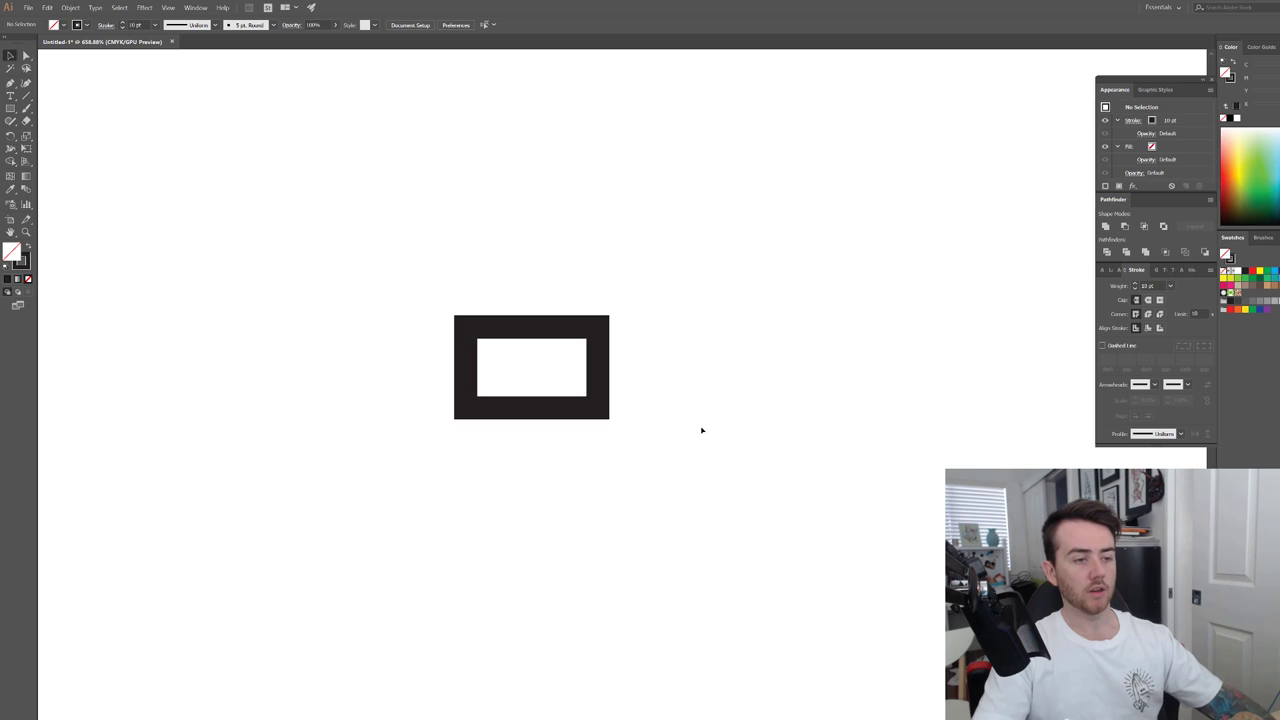
left_click_drag(703, 431, 719, 422)
key("v")
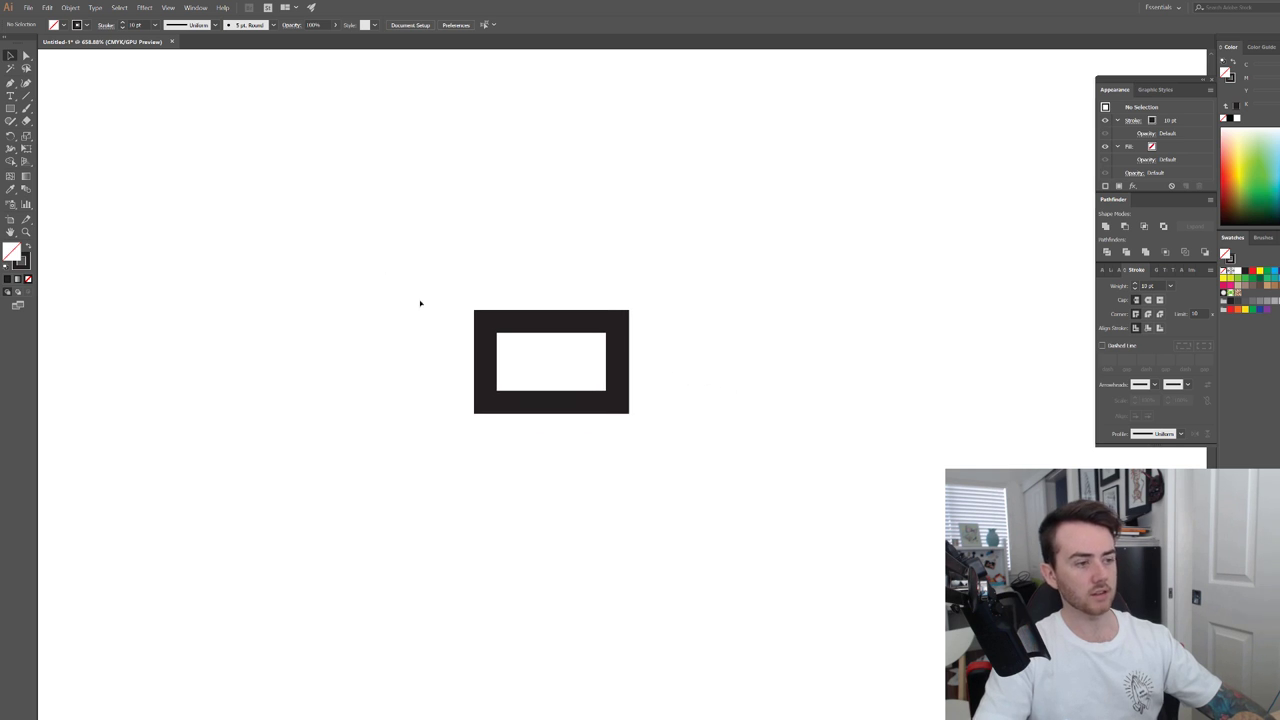
left_click_drag(543, 420, 382, 260)
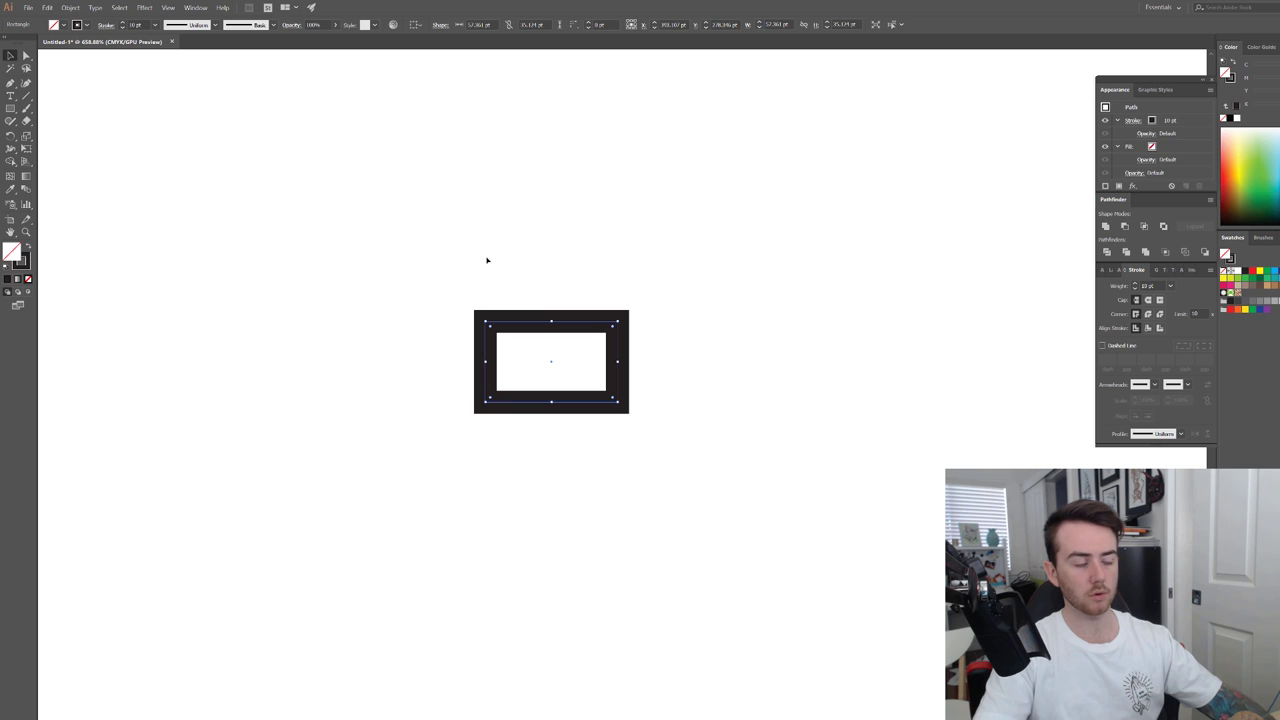
left_click(484, 260)
left_click_drag(529, 366, 720, 466)
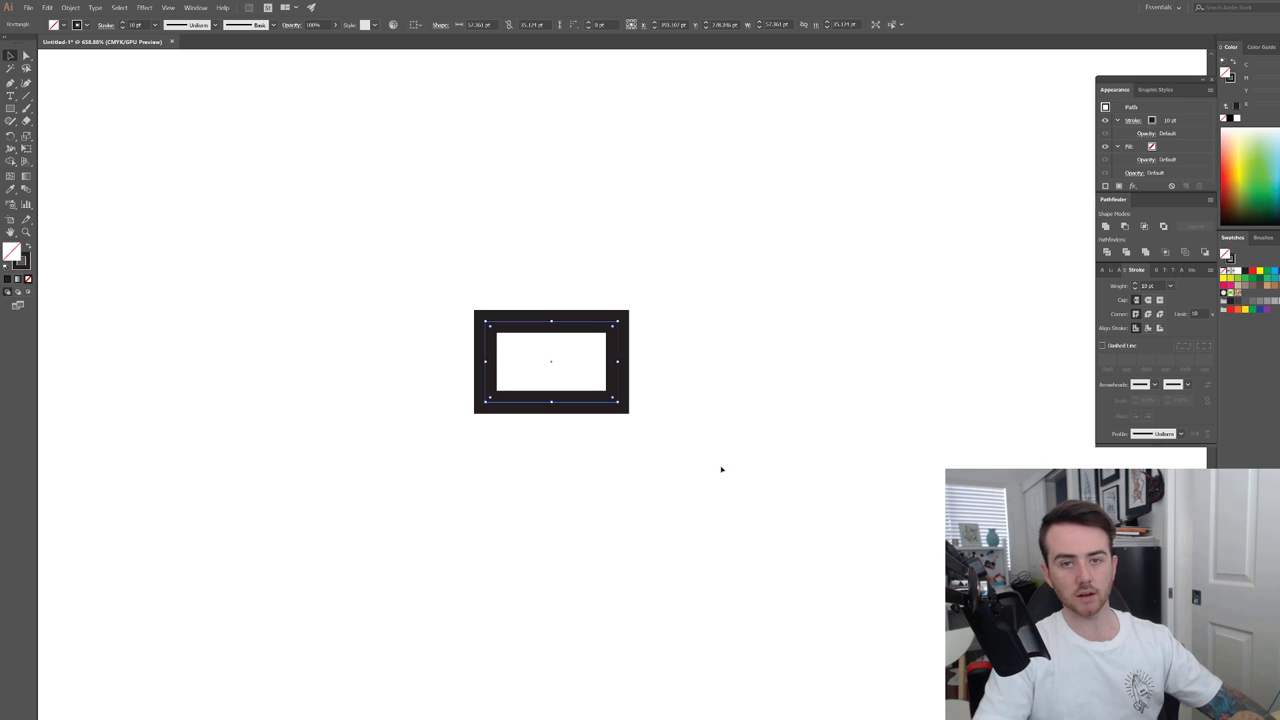
left_click(415, 273)
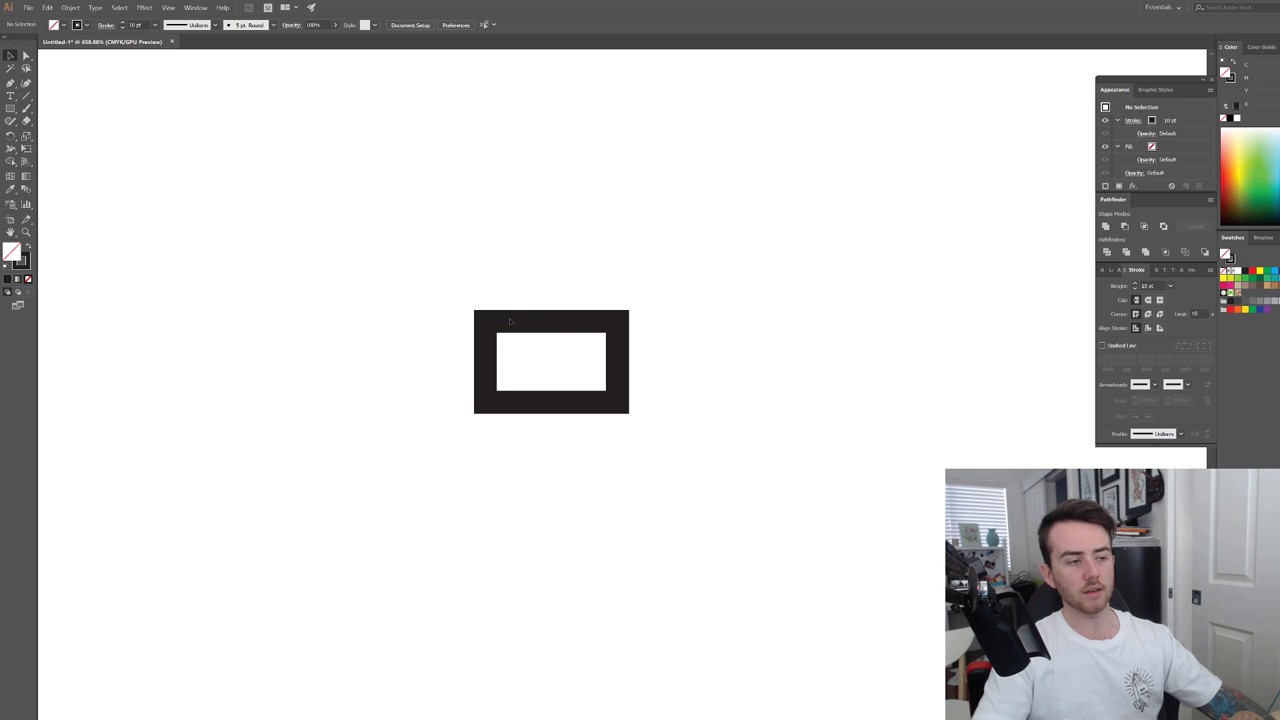
left_click(625, 408)
left_click_drag(551, 361, 751, 114)
left_click(374, 272)
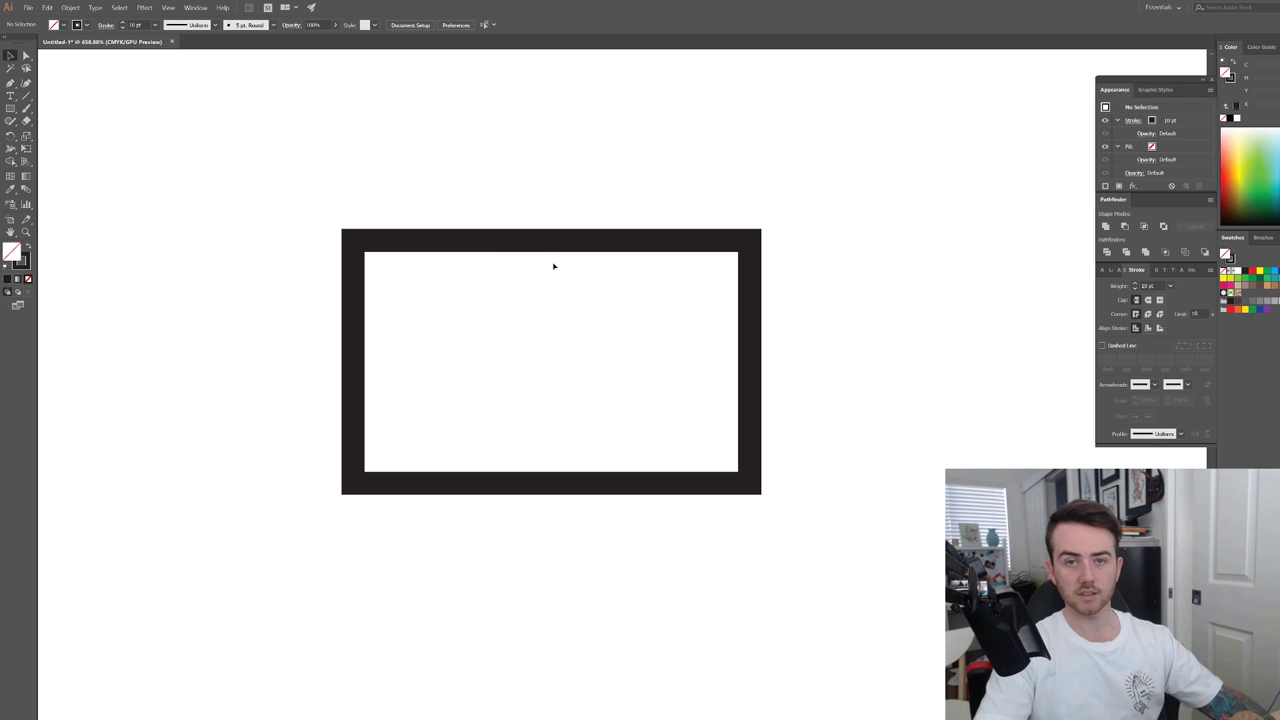
key("ctrl+z")
left_click(400, 240)
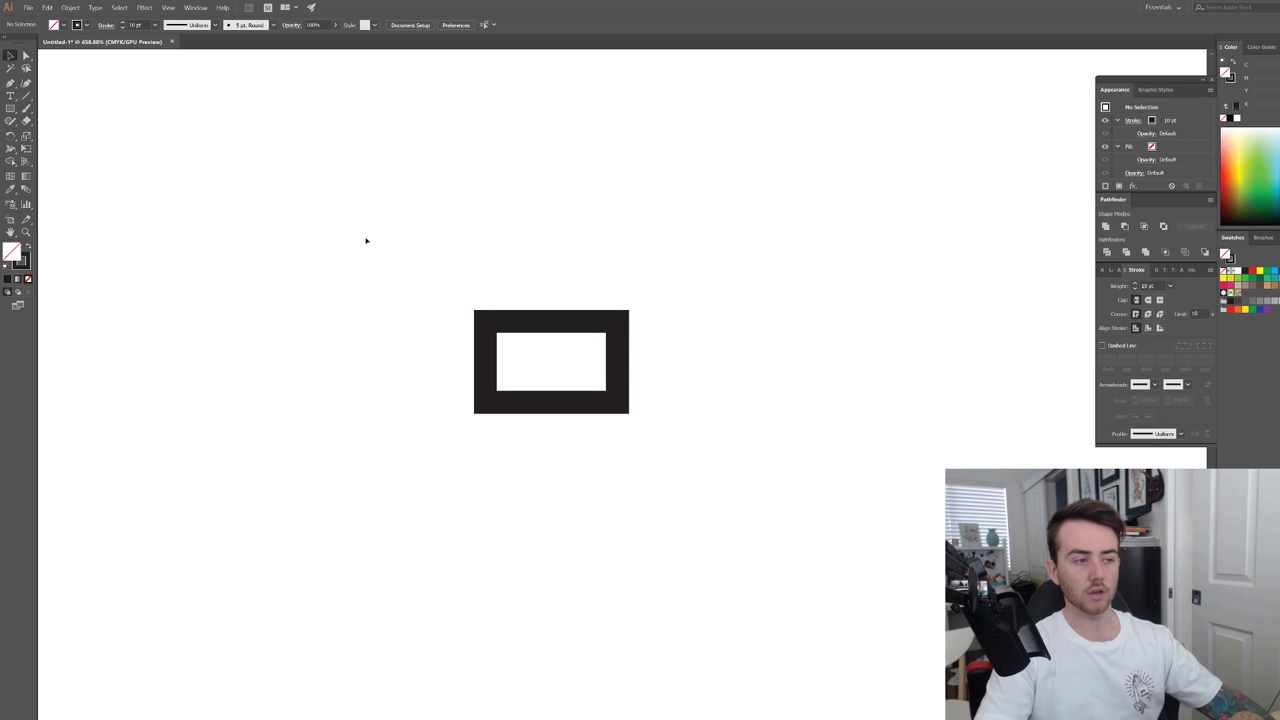
Expand the rectangle with Object > Expand, keeping Fill and Stroke, then zoom in on it.
left_click_drag(700, 477, 714, 481)
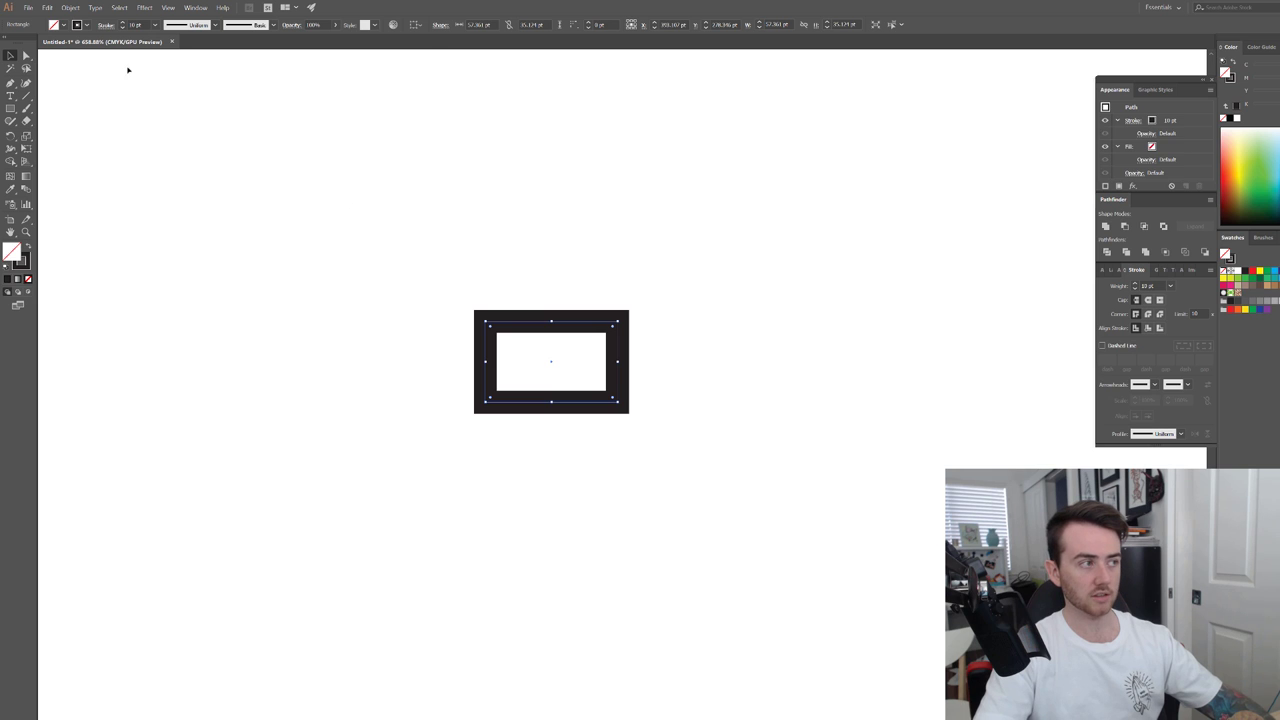
left_click(70, 7)
left_click(100, 111)
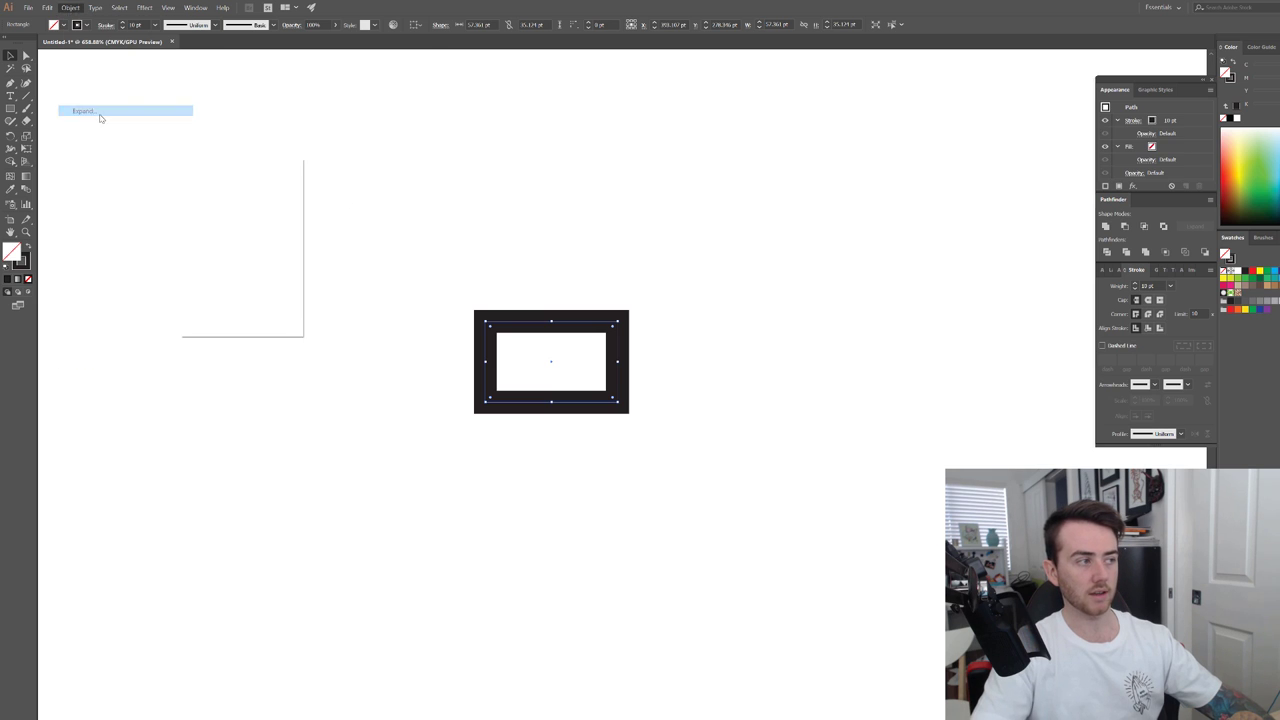
key("Return")
left_click(466, 469)
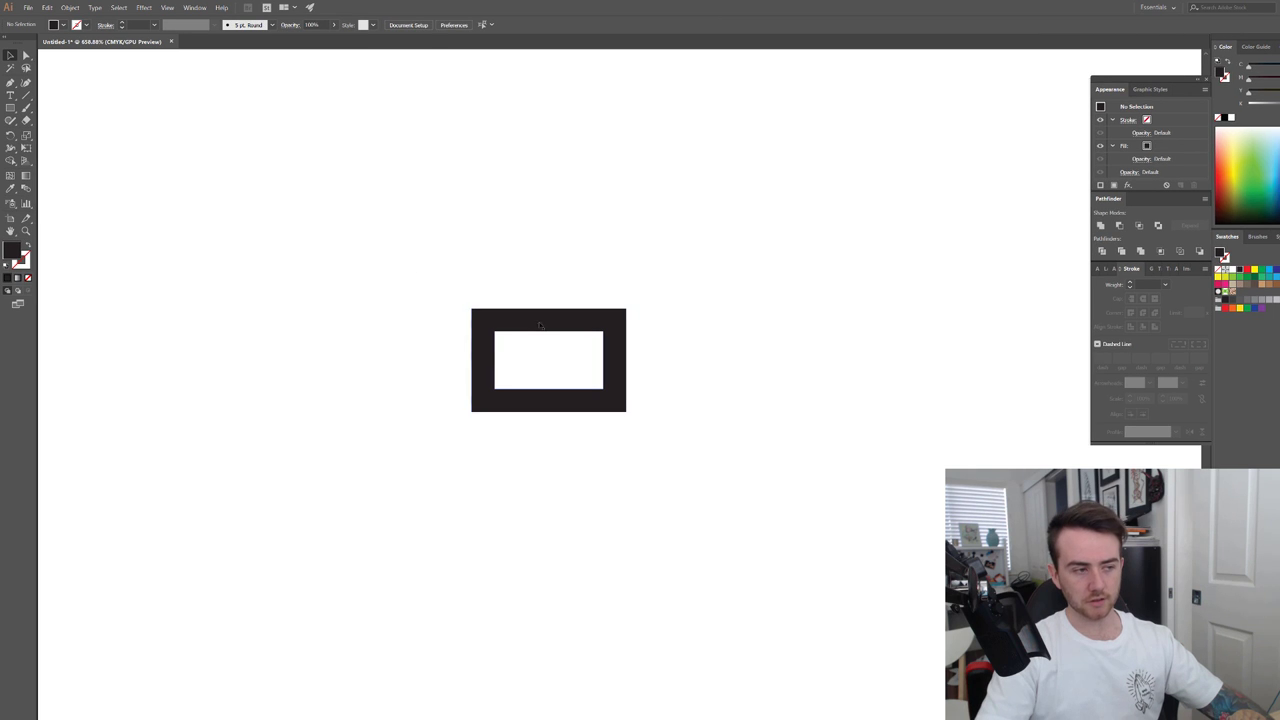
left_click(615, 320)
key("ctrl+equal")
left_click(674, 160)
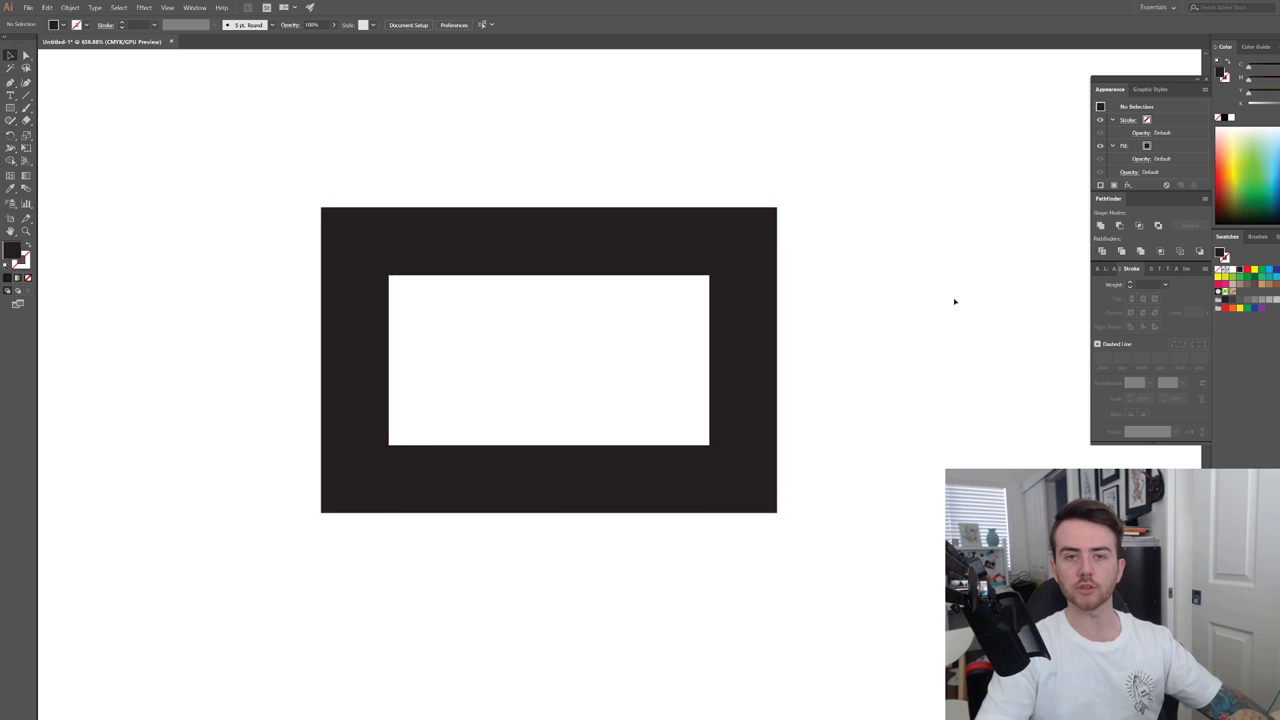